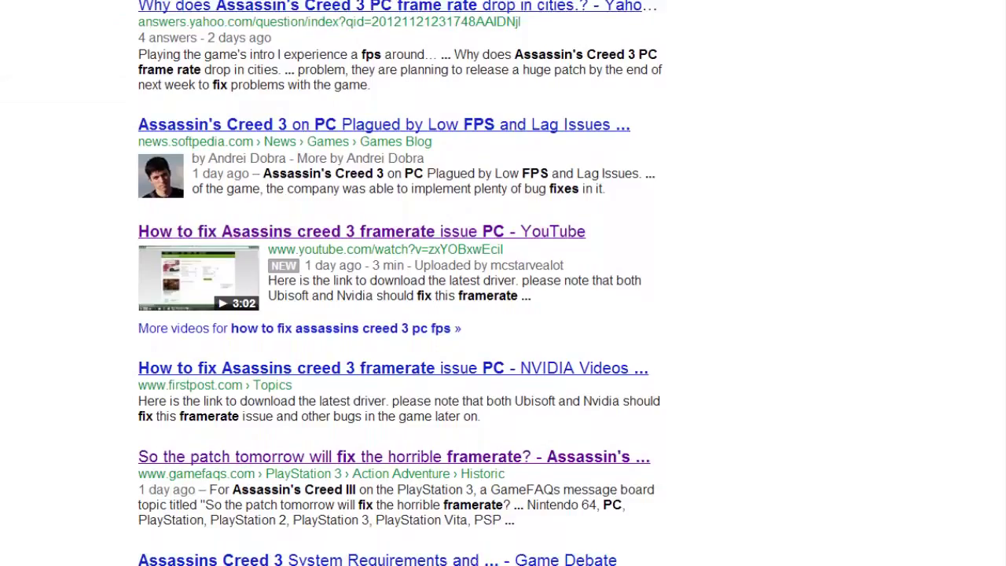
{"action": "scroll", "coordinate": [503, 283], "scroll_direction": "down", "scroll_amount": 4}
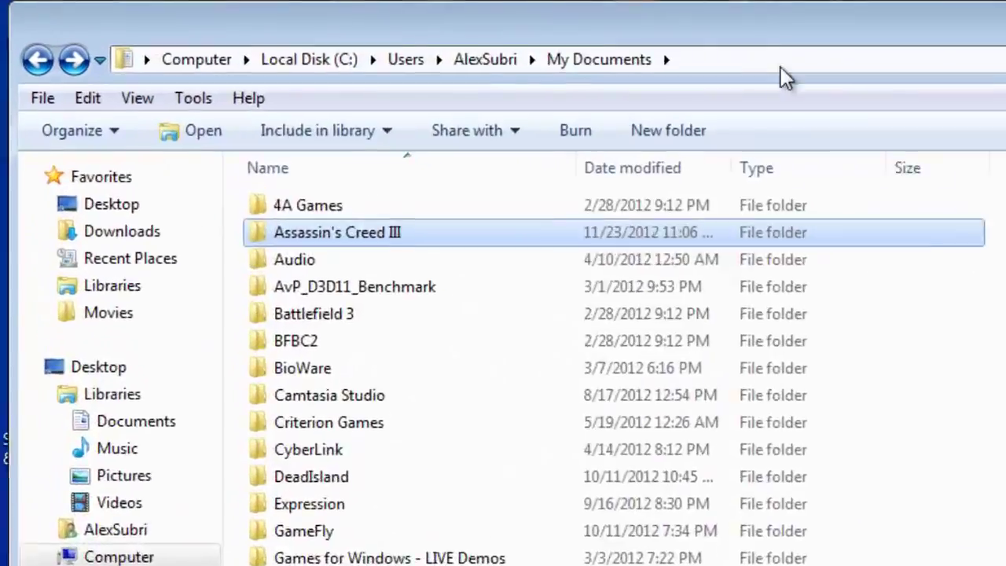
Open the Assassin's Creed III folder inside My Documents.
{"action": "left_click", "coordinate": [307, 26]}
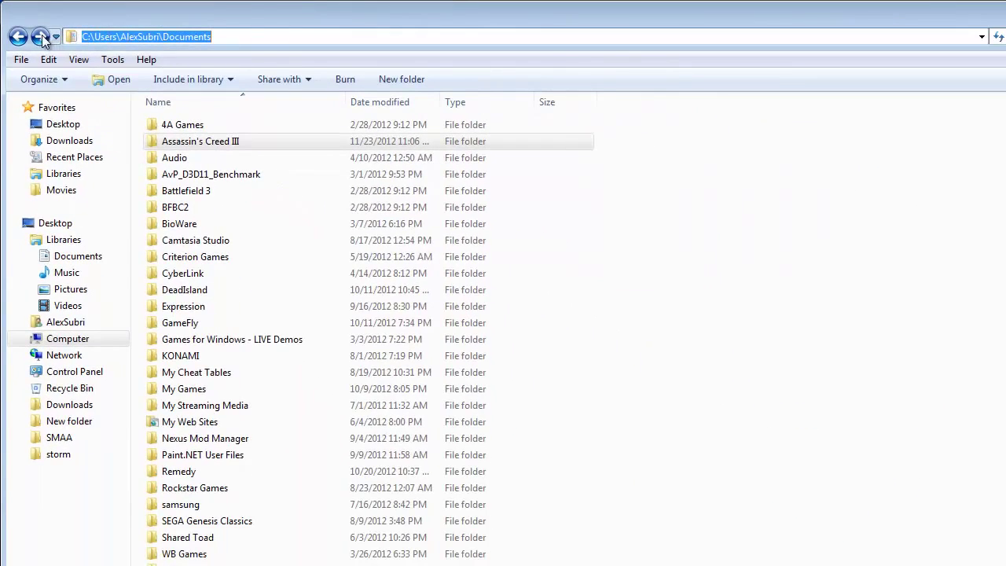
{"action": "left_click", "coordinate": [28, 51]}
{"action": "double_click", "coordinate": [274, 257]}
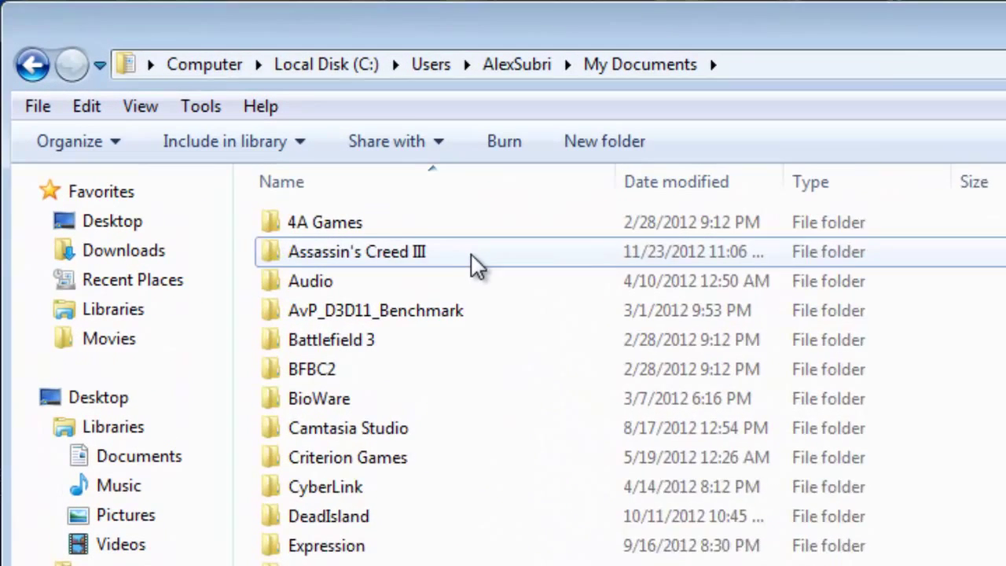
{"action": "double_click", "coordinate": [263, 144]}
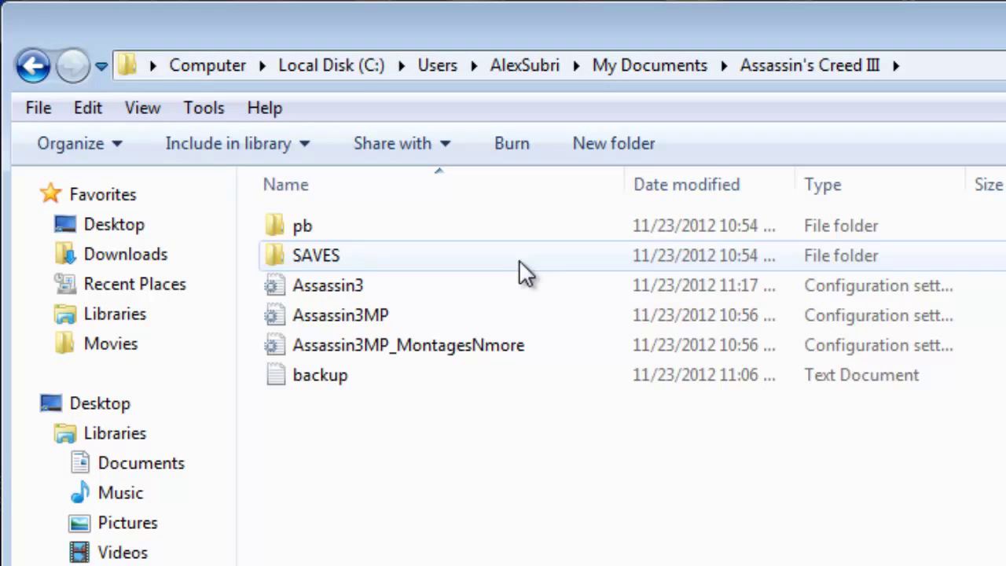
Open the Assassin3MP configuration settings file from the Assassin's Creed III folder.
{"action": "left_click_drag", "start_coordinate": [1005, 284], "coordinate": [545, 301]}
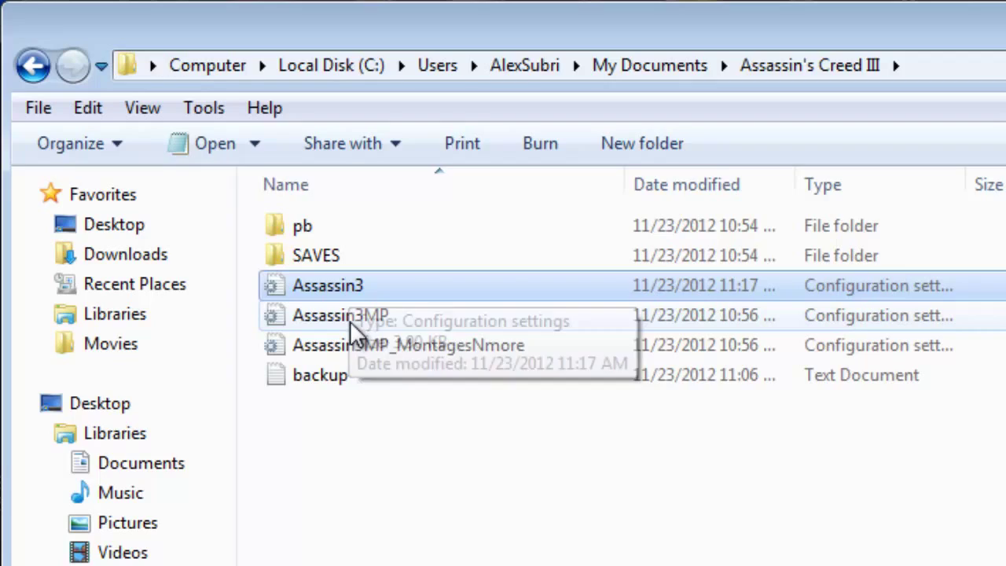
{"action": "left_click", "coordinate": [353, 322], "text": "ctrl"}
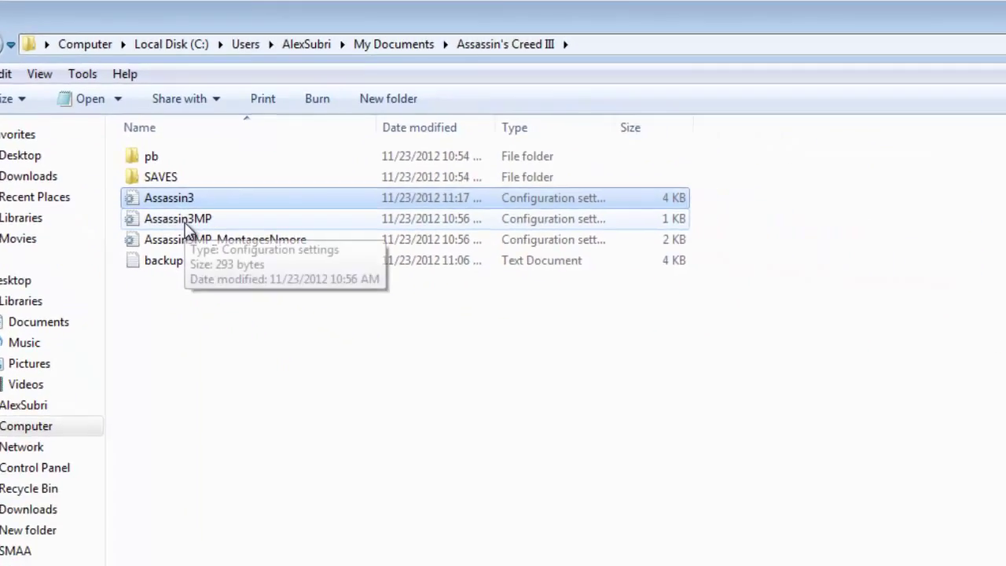
{"action": "double_click", "coordinate": [187, 223]}
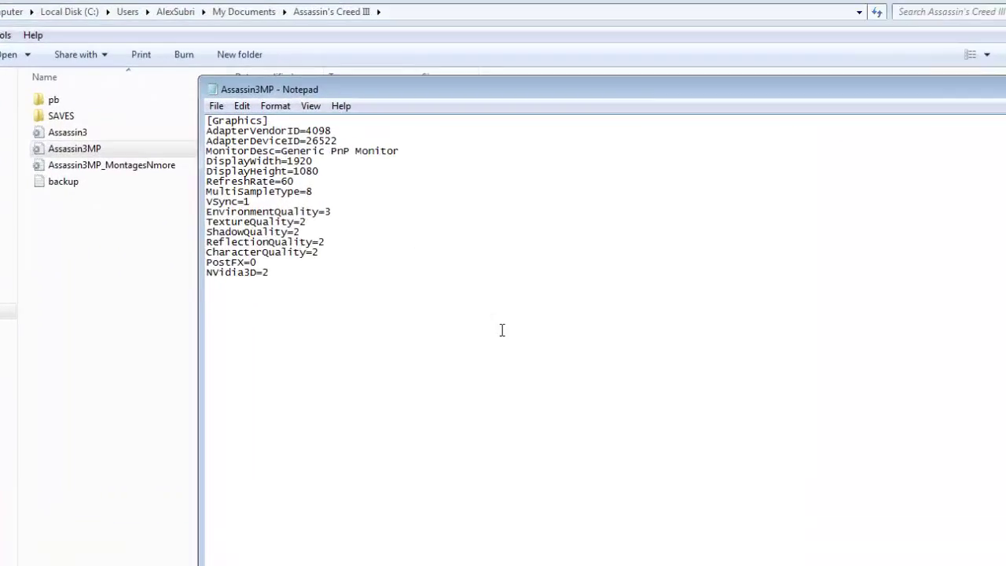
Examine the [Graphics] settings in Assassin3MP, highlighting the MonitorDesc line.
{"action": "left_click_drag", "start_coordinate": [698, 430], "coordinate": [426, 290]}
{"action": "left_click_drag", "start_coordinate": [290, 291], "coordinate": [119, 116]}
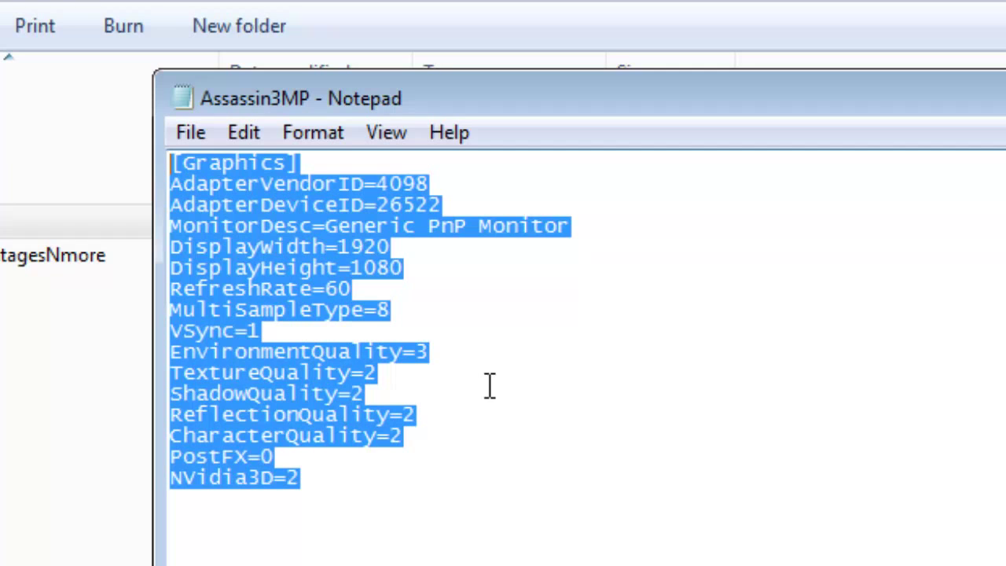
{"action": "left_click_drag", "start_coordinate": [437, 487], "coordinate": [126, 243]}
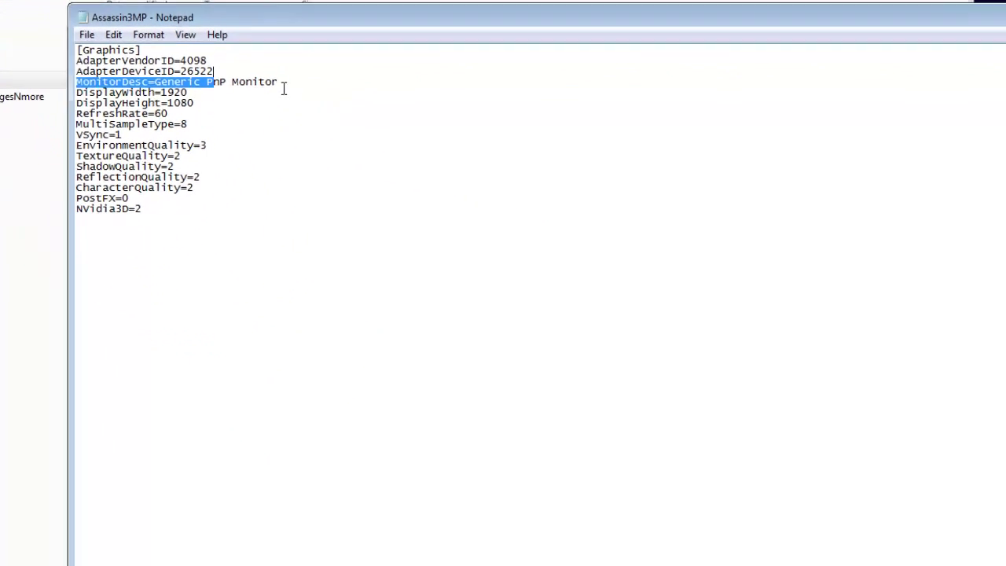
{"action": "double_click", "coordinate": [326, 251]}
{"action": "left_click_drag", "start_coordinate": [269, 77], "coordinate": [95, 77]}
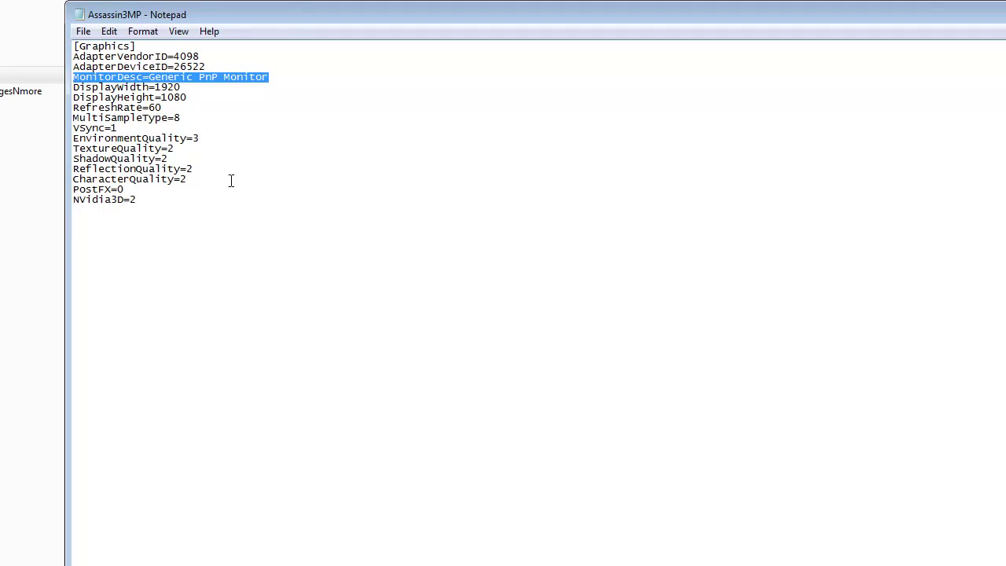
{"action": "mouse_move", "coordinate": [193, 205]}
{"action": "left_mouse_down"}
{"action": "mouse_move", "coordinate": [63, 93]}
{"action": "mouse_move", "coordinate": [51, 61]}
{"action": "mouse_move", "coordinate": [191, 191]}
{"action": "mouse_move", "coordinate": [192, 206]}
{"action": "left_mouse_up"}
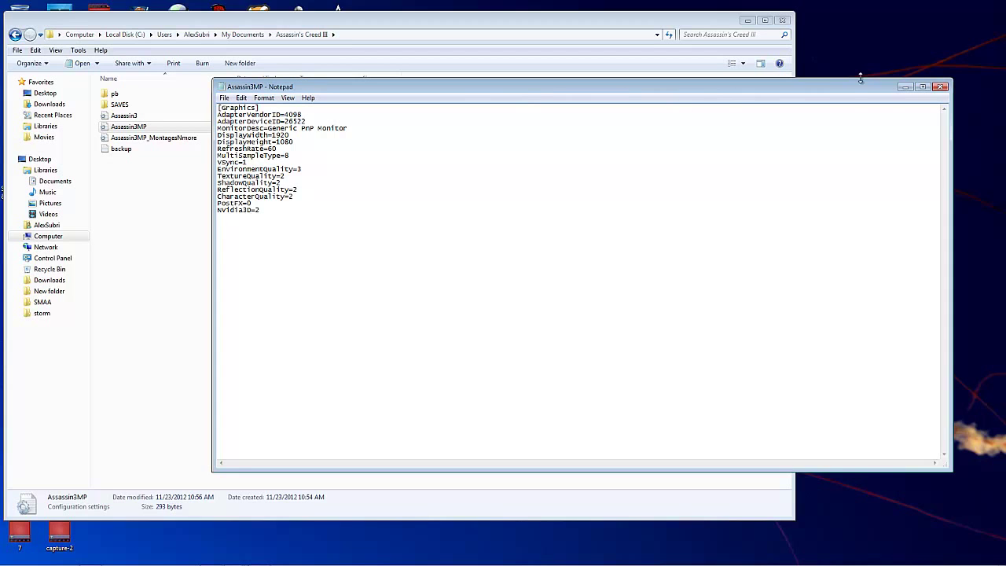
Select all the [Graphics] text in Assassin3MP and dock its window to the right half of the screen.
{"action": "left_click_drag", "start_coordinate": [451, 208], "coordinate": [228, 105]}
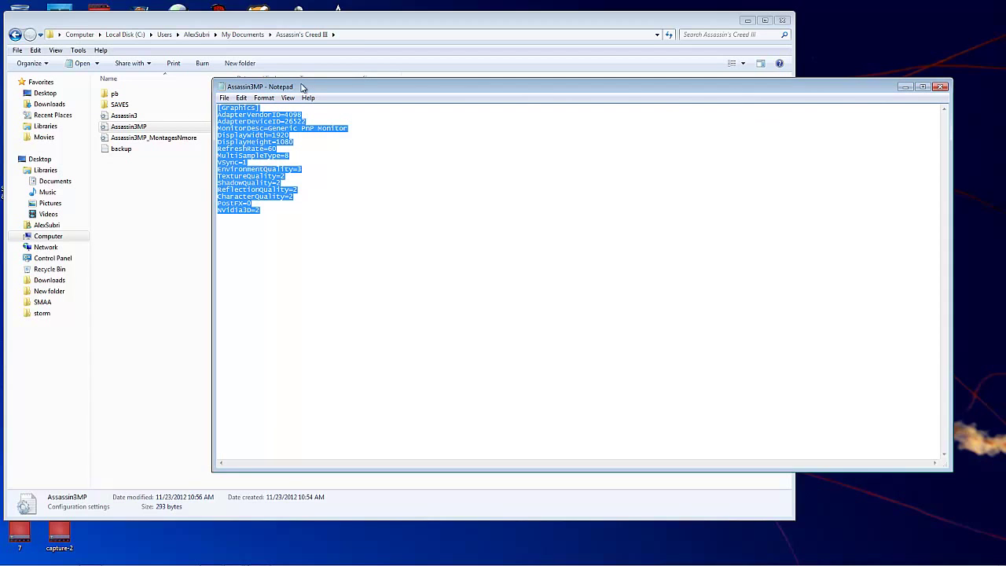
{"action": "left_click_drag", "start_coordinate": [305, 86], "coordinate": [1005, 109]}
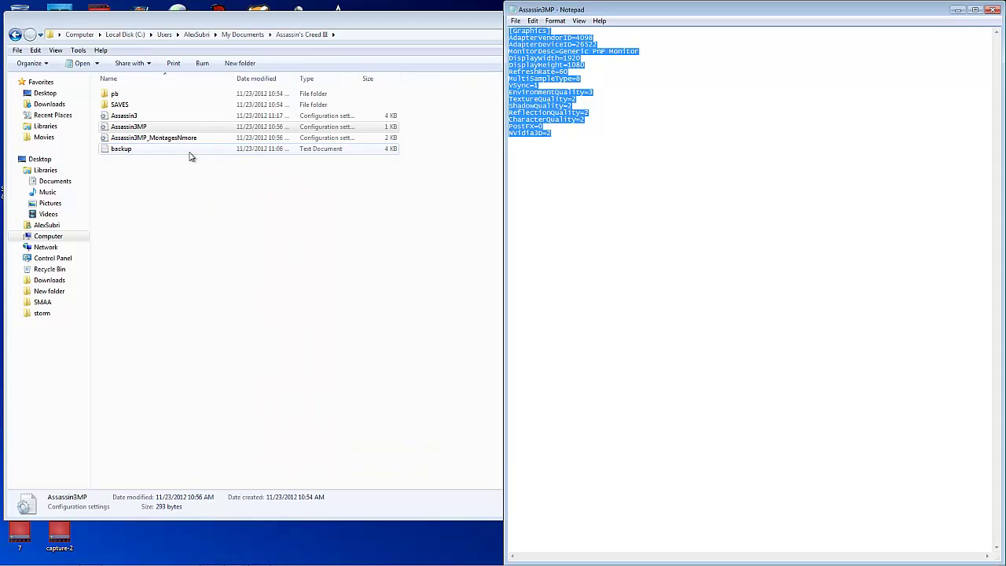
Open the backup text document side by side with Assassin3MP and minimize the folder window.
{"action": "left_click", "coordinate": [151, 155]}
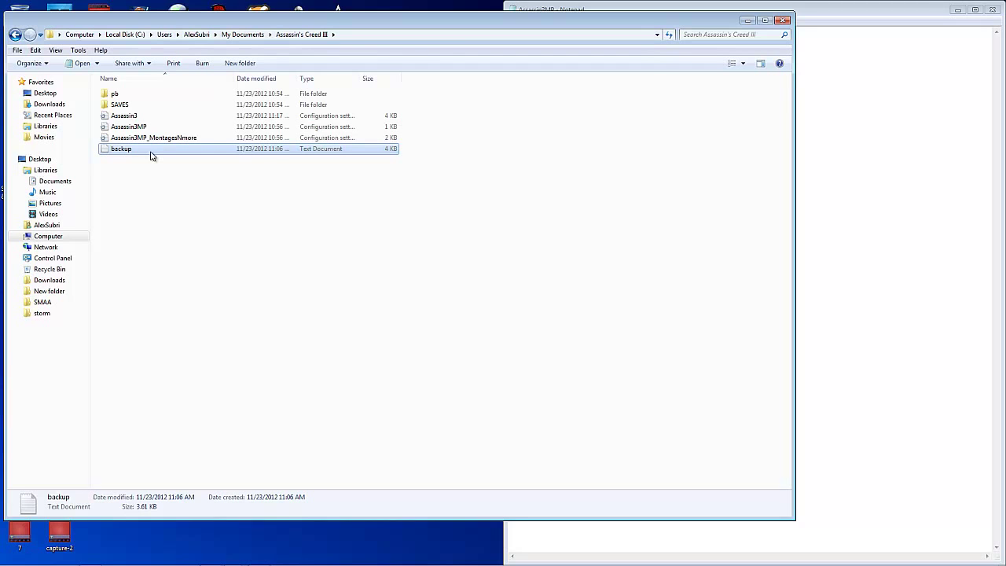
{"action": "double_click", "coordinate": [152, 156]}
{"action": "left_click_drag", "start_coordinate": [393, 74], "coordinate": [3, 119]}
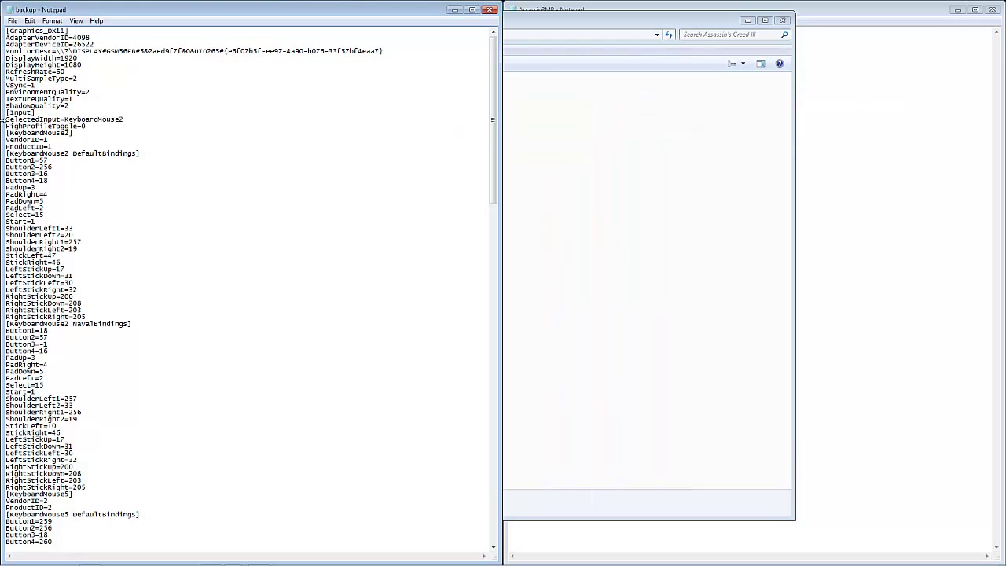
{"action": "left_click", "coordinate": [715, 25]}
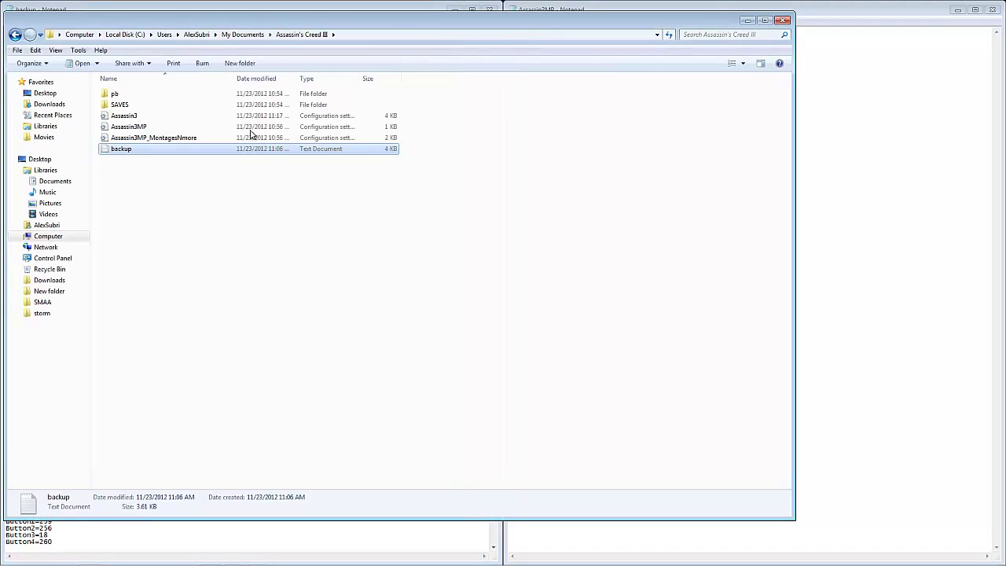
{"action": "left_click", "coordinate": [191, 116]}
{"action": "left_click", "coordinate": [747, 20]}
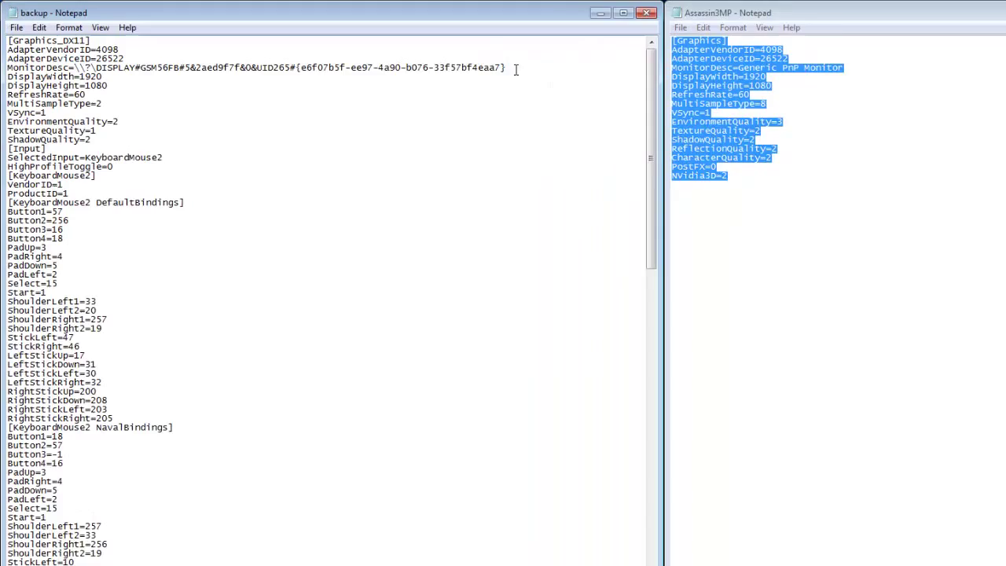
Examine the MonitorDesc line in backup and the input bindings that start at the [Input] section.
{"action": "left_click_drag", "start_coordinate": [389, 50], "coordinate": [108, 43]}
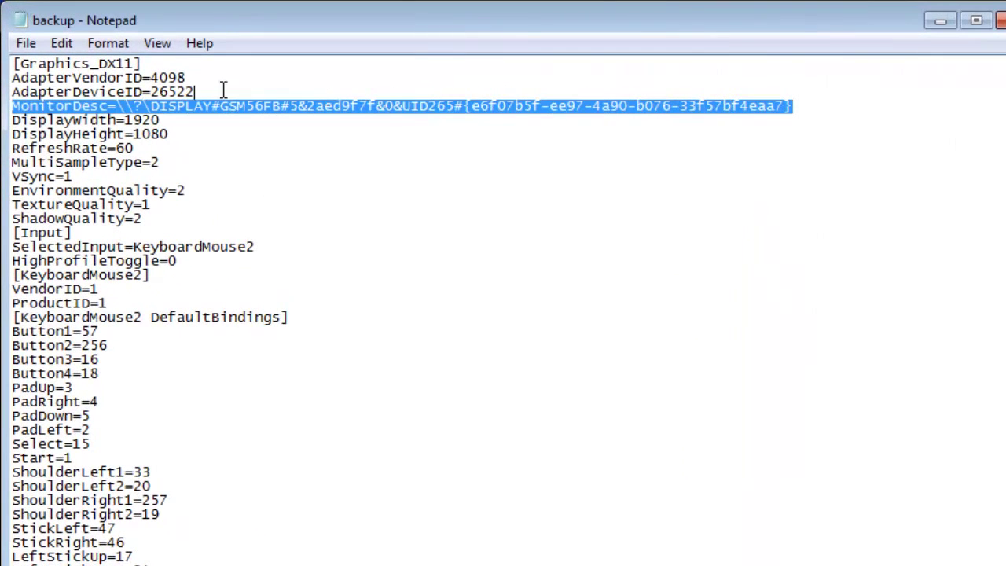
{"action": "left_click_drag", "start_coordinate": [223, 89], "coordinate": [210, 106]}
{"action": "left_click_drag", "start_coordinate": [211, 105], "coordinate": [785, 100]}
{"action": "left_click", "coordinate": [469, 107]}
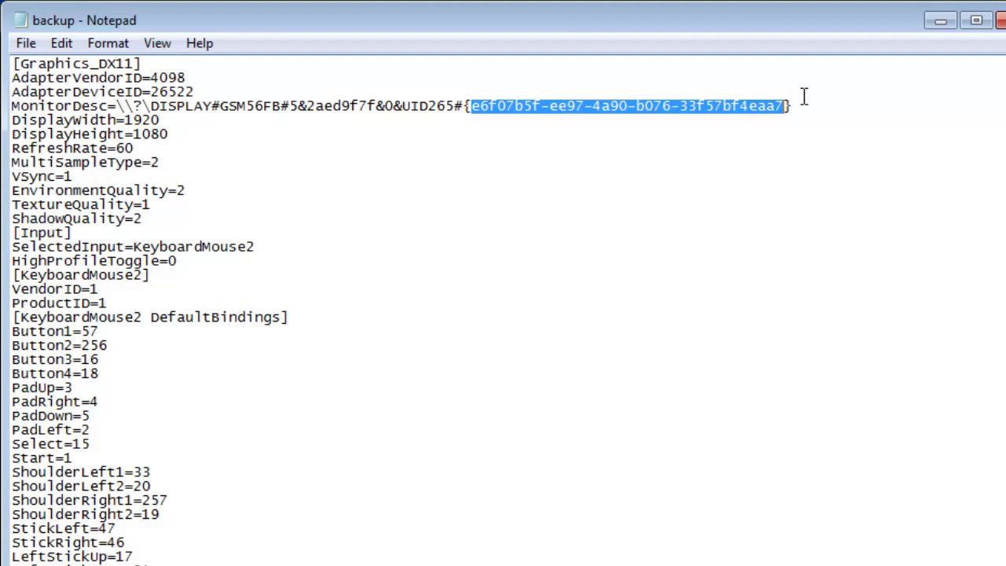
{"action": "left_click", "coordinate": [163, 293]}
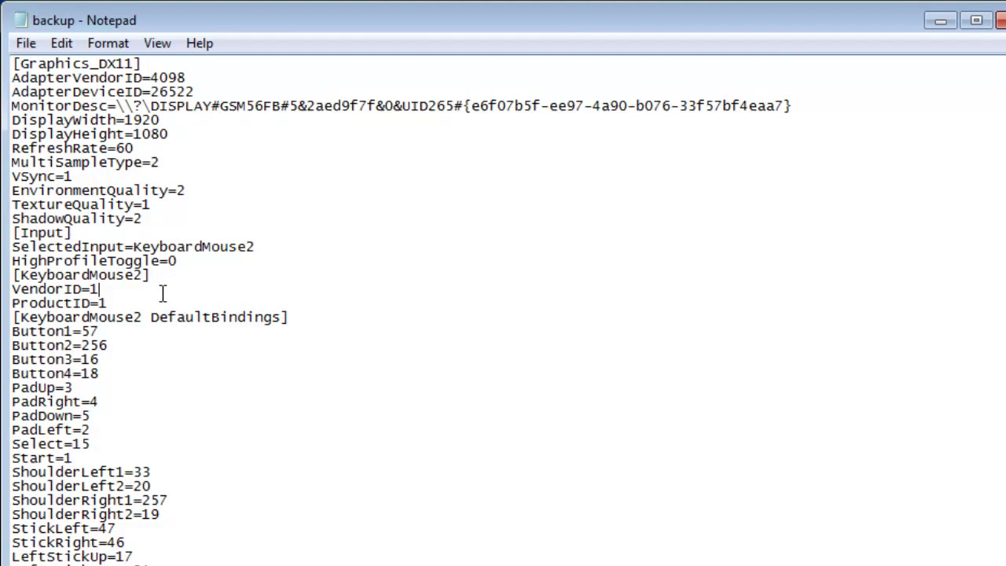
{"action": "left_click_drag", "start_coordinate": [163, 293], "coordinate": [228, 562]}
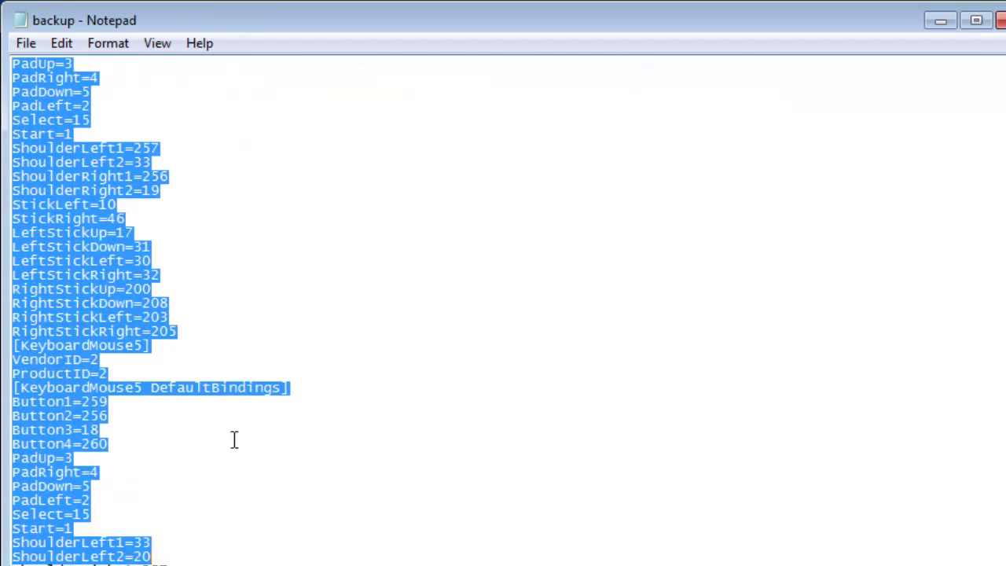
{"action": "left_click_drag", "start_coordinate": [234, 440], "coordinate": [173, 220]}
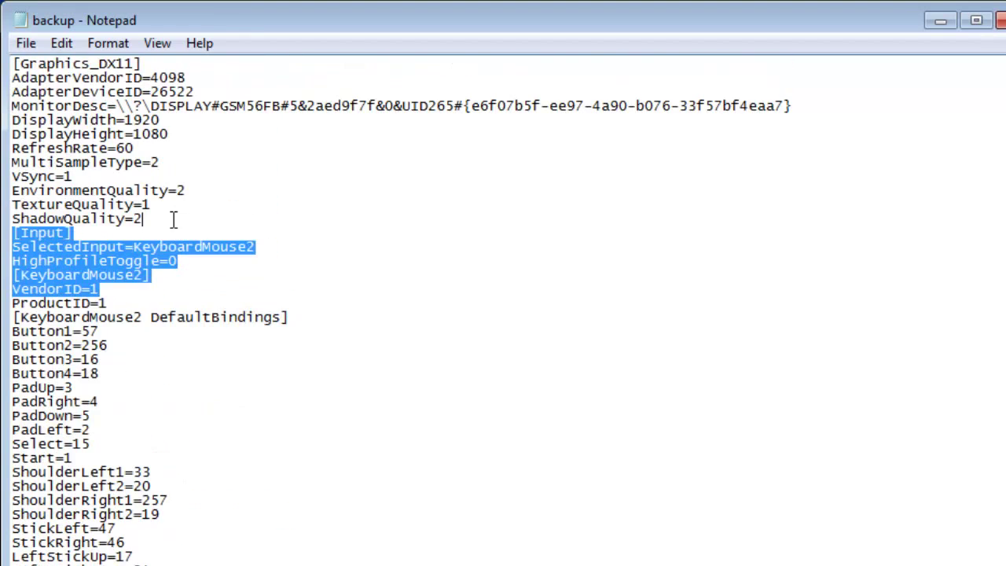
{"action": "left_click", "coordinate": [171, 229]}
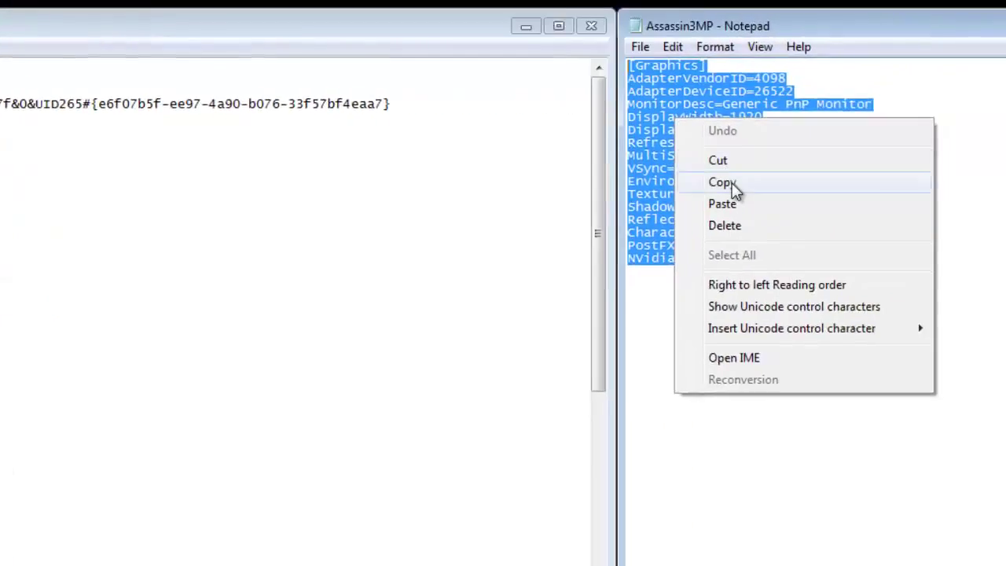
Copy the selected [Graphics] settings from Assassin3MP.
{"action": "left_click", "coordinate": [730, 186]}
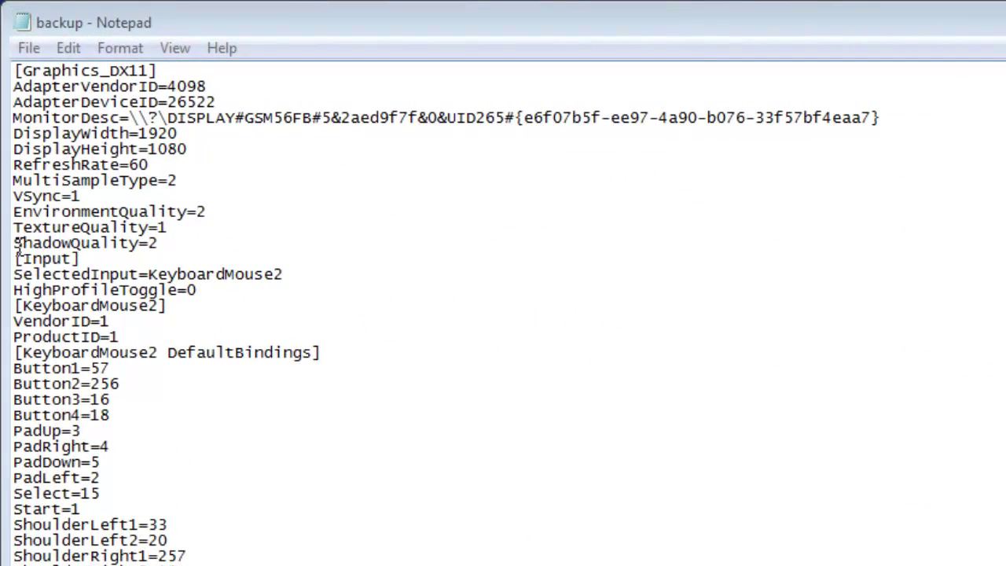
{"action": "left_click_drag", "start_coordinate": [17, 244], "coordinate": [4, 65]}
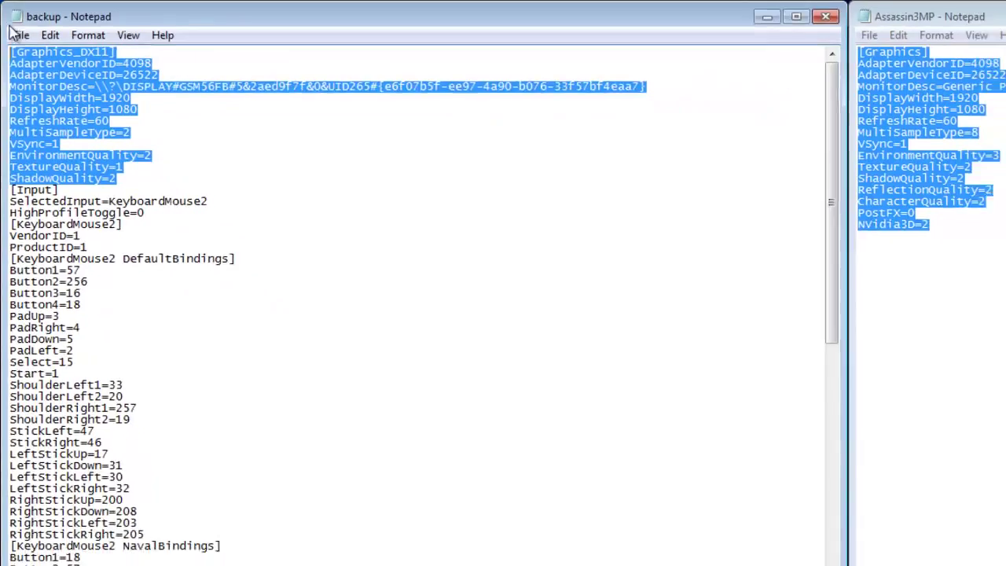
{"action": "right_click", "coordinate": [64, 81]}
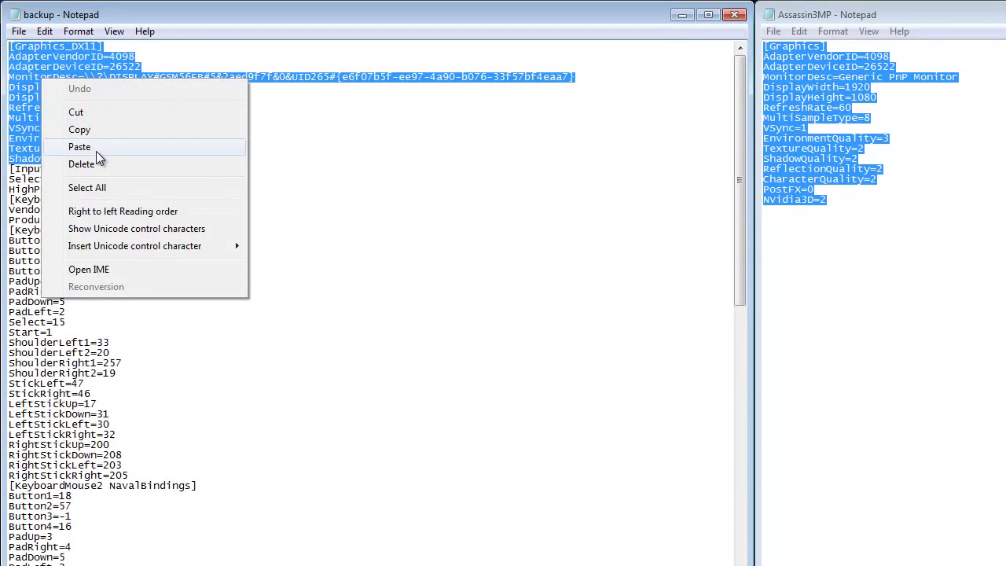
{"action": "left_click", "coordinate": [94, 147]}
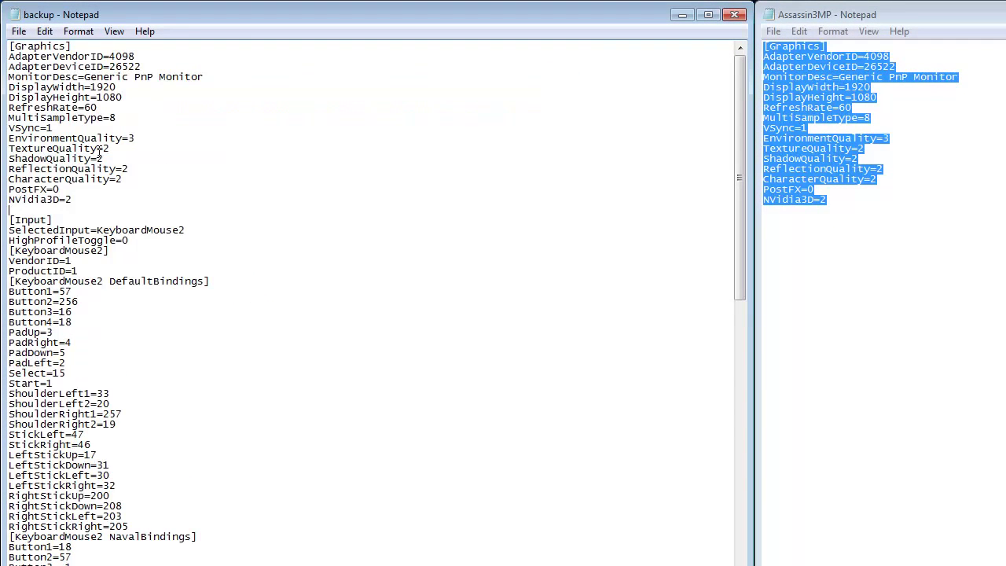
{"action": "left_click", "coordinate": [74, 207]}
{"action": "key", "text": "ctrl+z"}
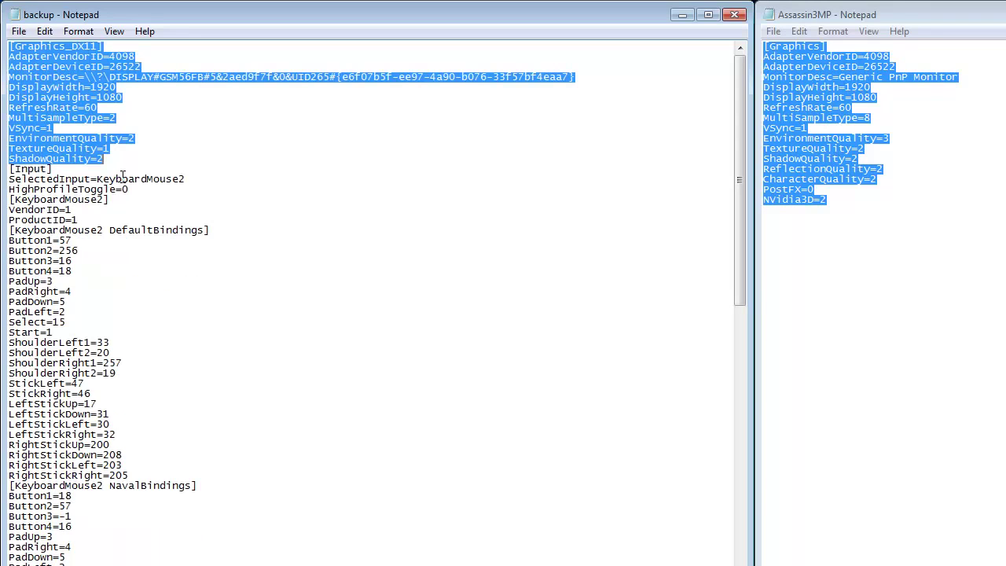
Replace the [Graphics_DX11] block in backup with the copied [Graphics] settings and remove the blank line above [Input].
{"action": "left_click", "coordinate": [73, 162]}
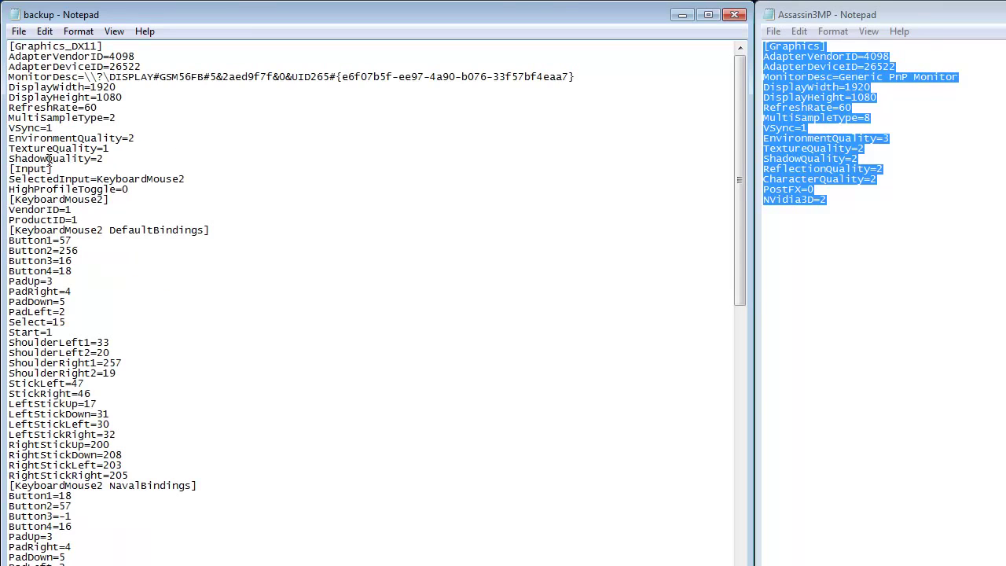
{"action": "left_click_drag", "start_coordinate": [114, 159], "coordinate": [6, 24]}
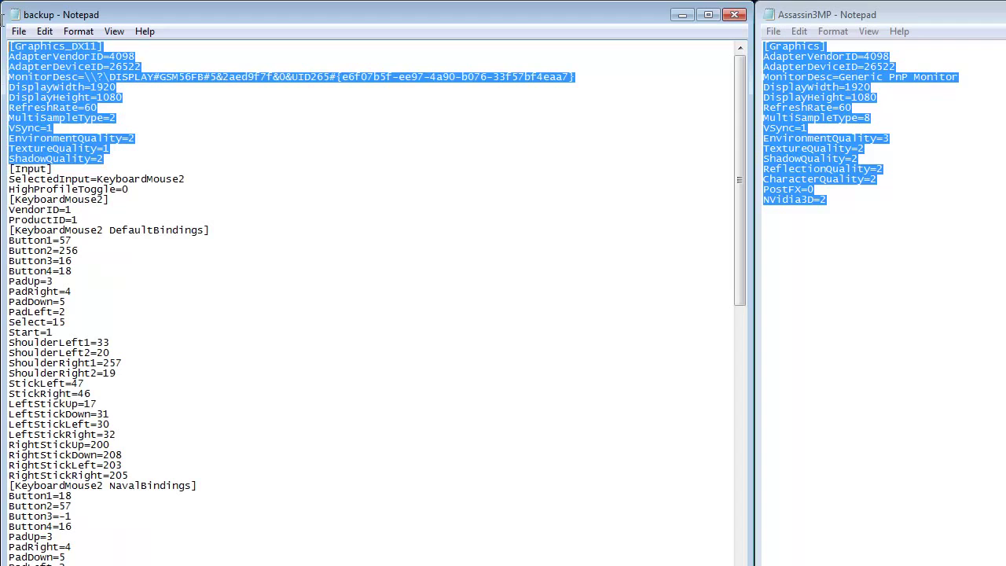
{"action": "right_click", "coordinate": [50, 63]}
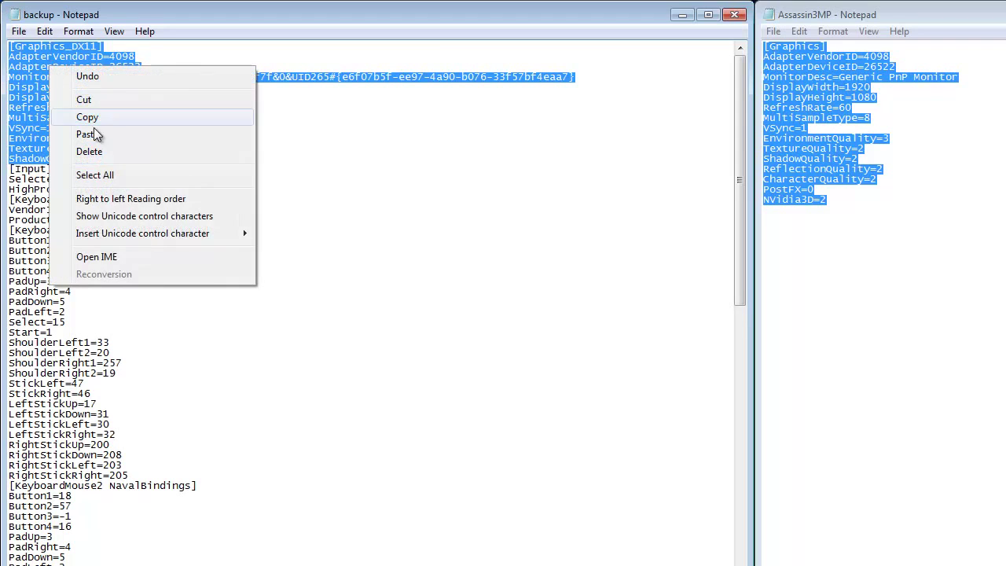
{"action": "left_click", "coordinate": [118, 140]}
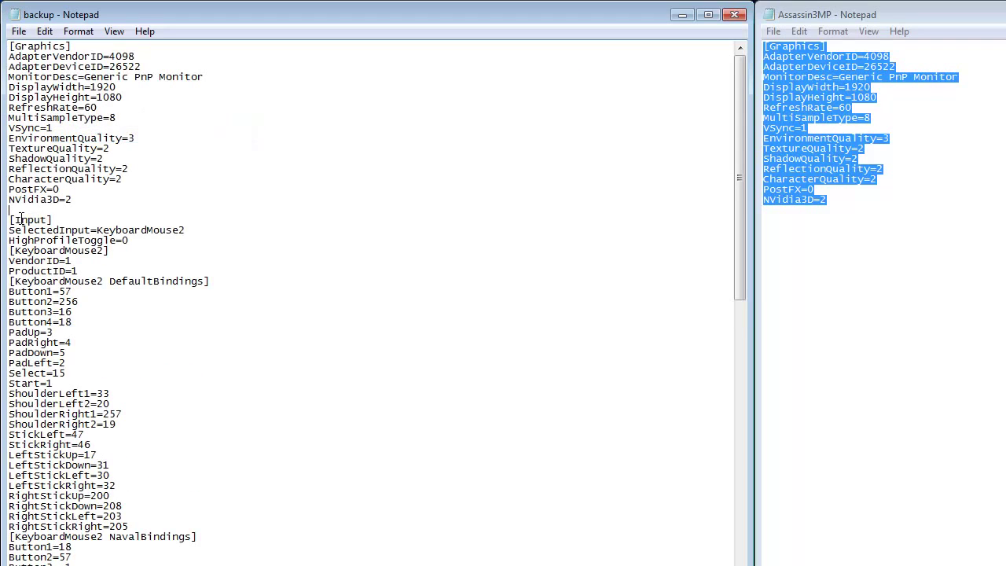
{"action": "key", "text": "BackSpace"}
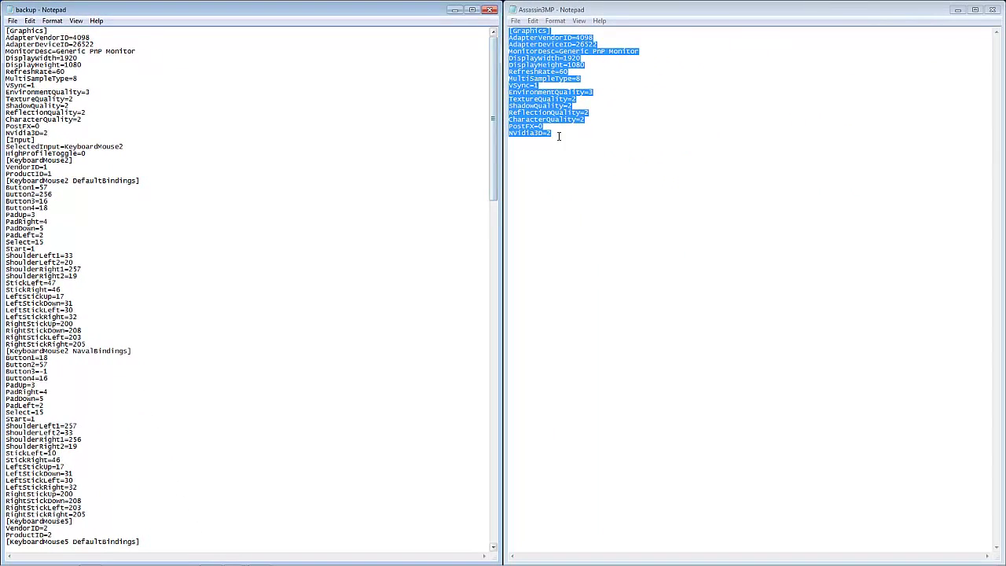
Set NVidia3D to 0 and PostFX to 1 in the [Graphics] section of backup.
{"action": "left_click", "coordinate": [559, 136]}
{"action": "mouse_move", "coordinate": [57, 135]}
{"action": "left_mouse_down"}
{"action": "mouse_move", "coordinate": [36, 142]}
{"action": "mouse_move", "coordinate": [45, 135]}
{"action": "left_mouse_up"}
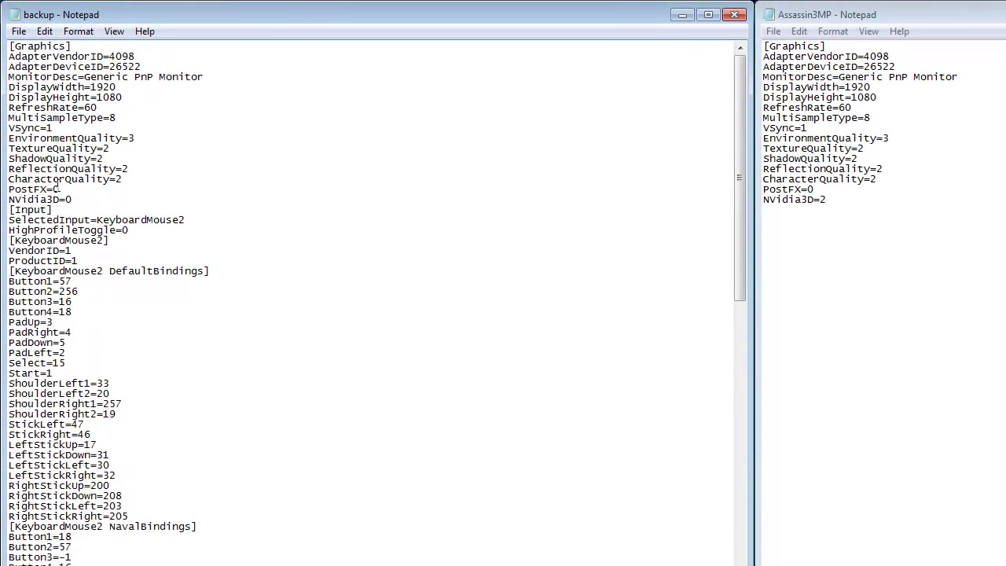
{"action": "left_click_drag", "start_coordinate": [59, 188], "coordinate": [53, 190]}
{"action": "type", "text": "1"}
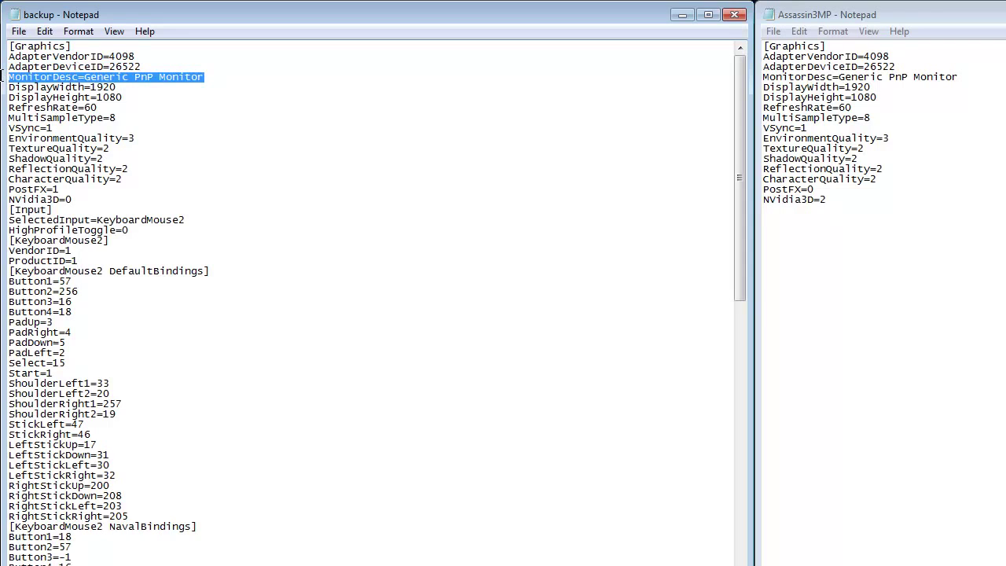
Close backup without saving its changes.
{"action": "left_click", "coordinate": [995, 213]}
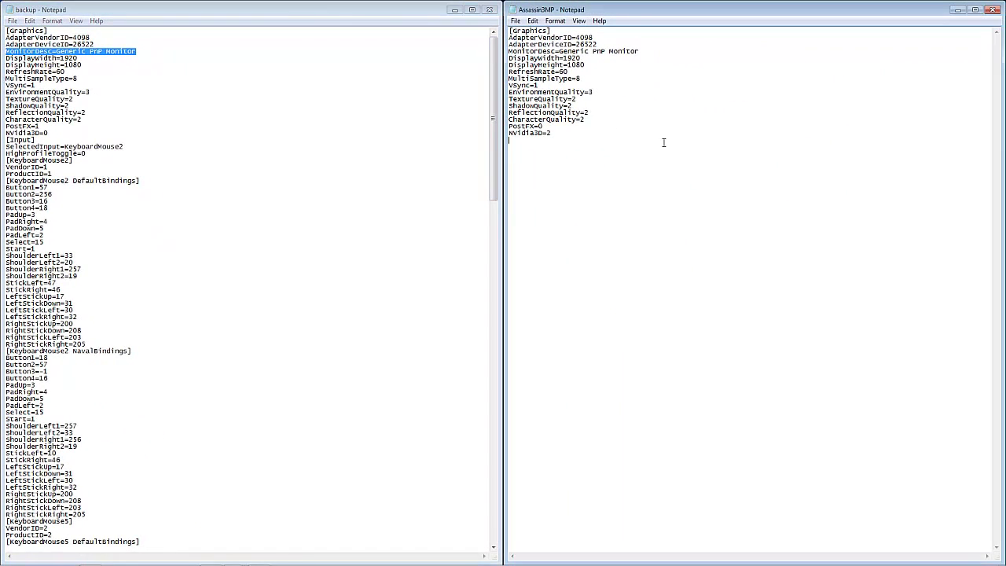
{"action": "left_click", "coordinate": [490, 10]}
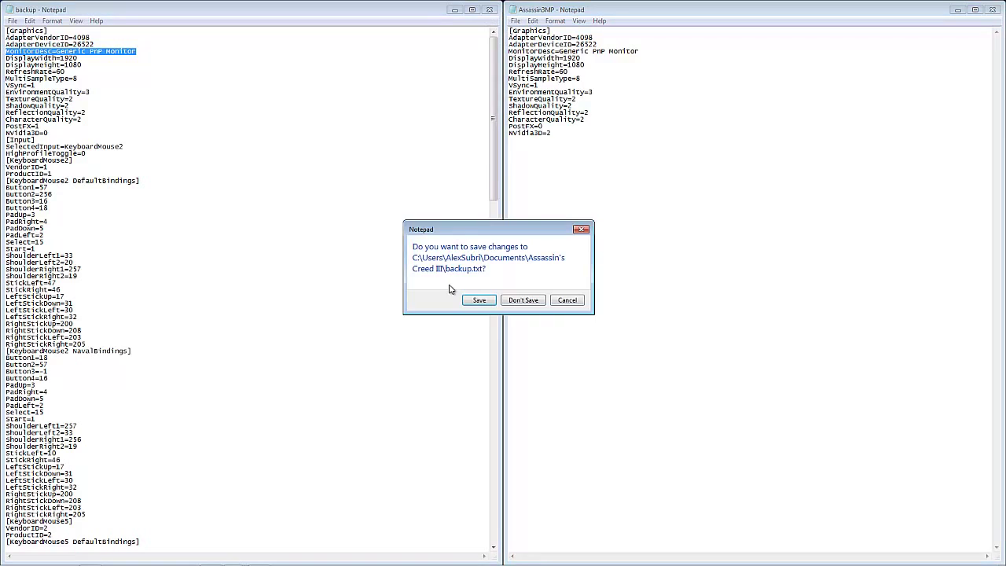
{"action": "left_click", "coordinate": [534, 302]}
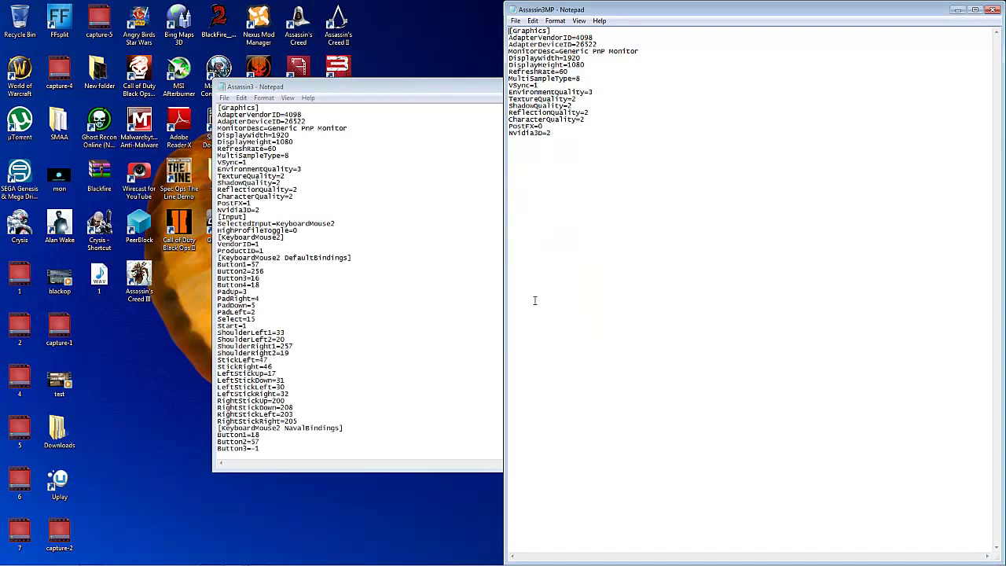
Open the Assassin3 configuration file from the game's documents folder, review its [Graphics] section and input bindings, and close it.
{"action": "left_click", "coordinate": [428, 266]}
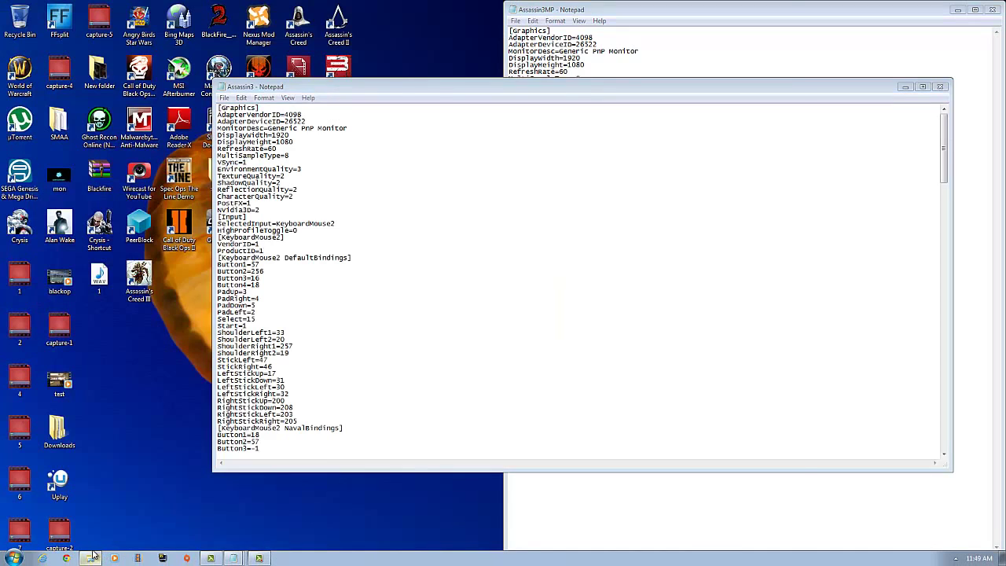
{"action": "left_click", "coordinate": [91, 557]}
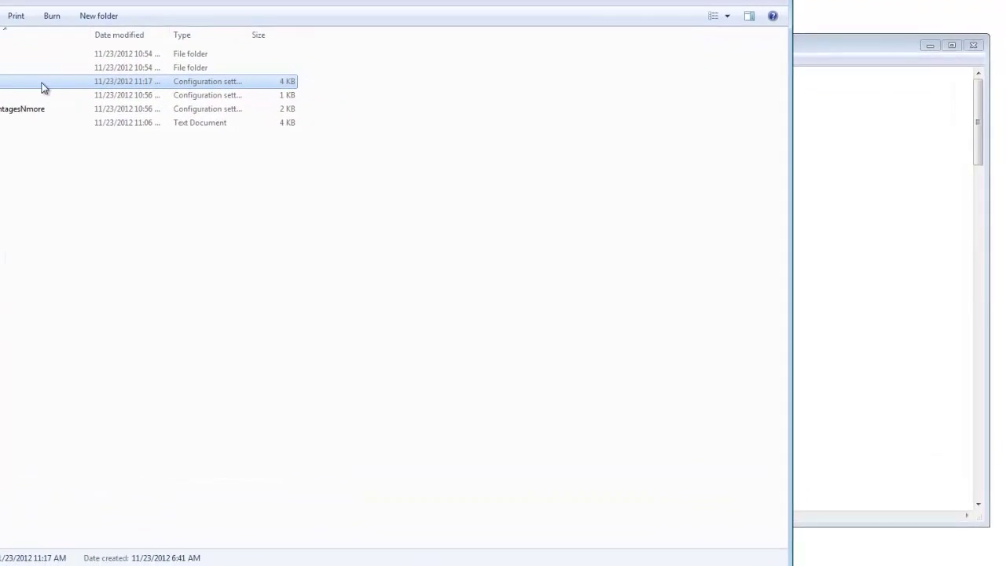
{"action": "double_click", "coordinate": [41, 83]}
{"action": "scroll", "coordinate": [168, 411], "scroll_direction": "down", "scroll_amount": 13}
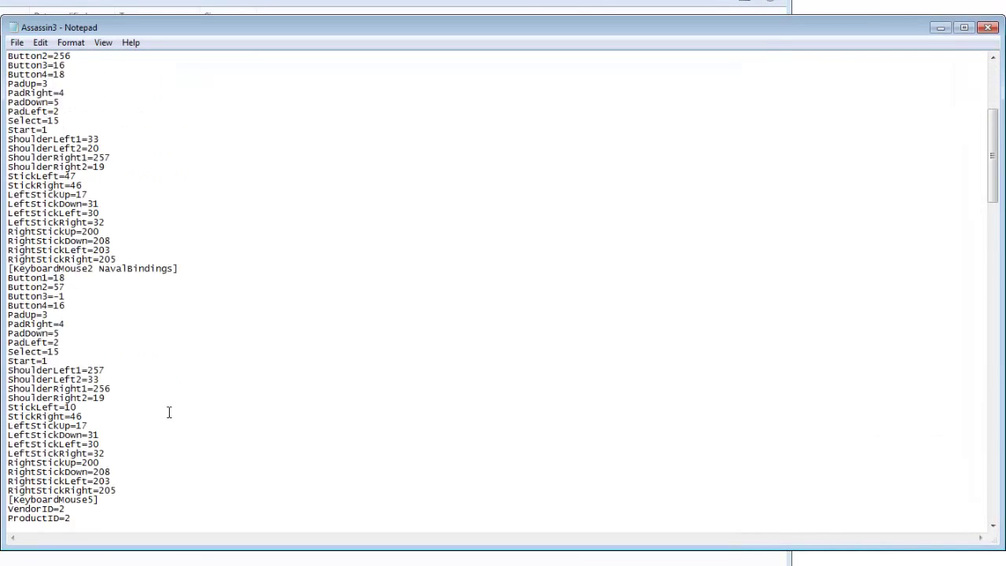
{"action": "scroll", "coordinate": [166, 422], "scroll_direction": "up", "scroll_amount": 9}
{"action": "scroll", "coordinate": [136, 409], "scroll_direction": "up", "scroll_amount": 4}
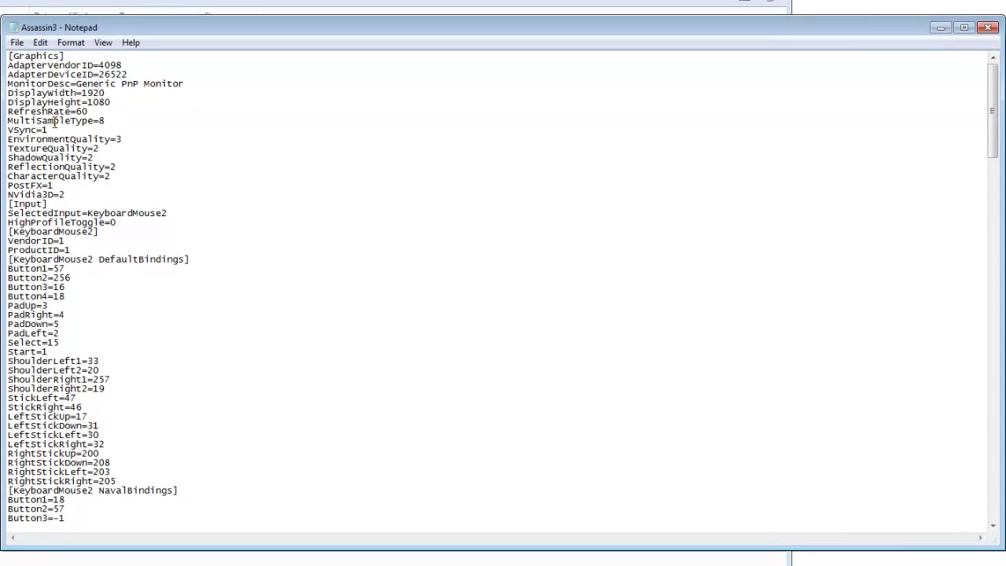
{"action": "left_click_drag", "start_coordinate": [11, 56], "coordinate": [879, 60]}
{"action": "left_click", "coordinate": [983, 29]}
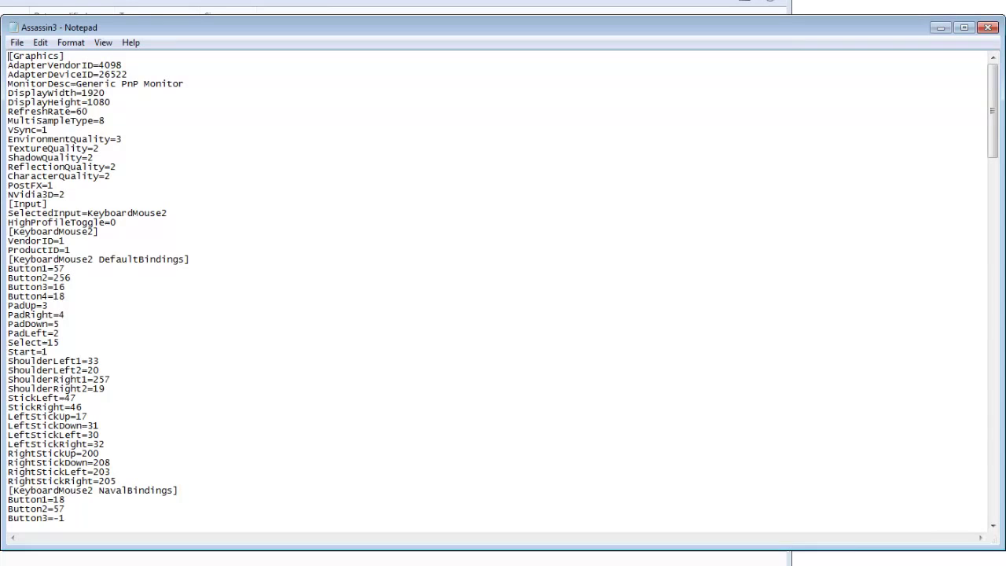
{"action": "left_click_drag", "start_coordinate": [180, 74], "coordinate": [171, 274]}
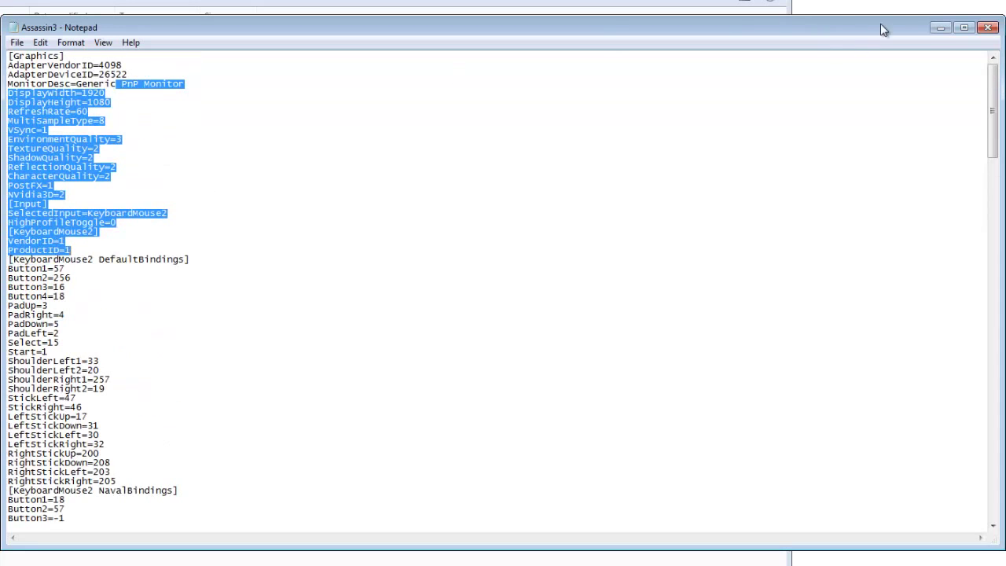
{"action": "left_click", "coordinate": [982, 29]}
Reopen the backup text file to check its [Graphics_DX11] block, and close the open Notepad windows.
{"action": "double_click", "coordinate": [15, 112]}
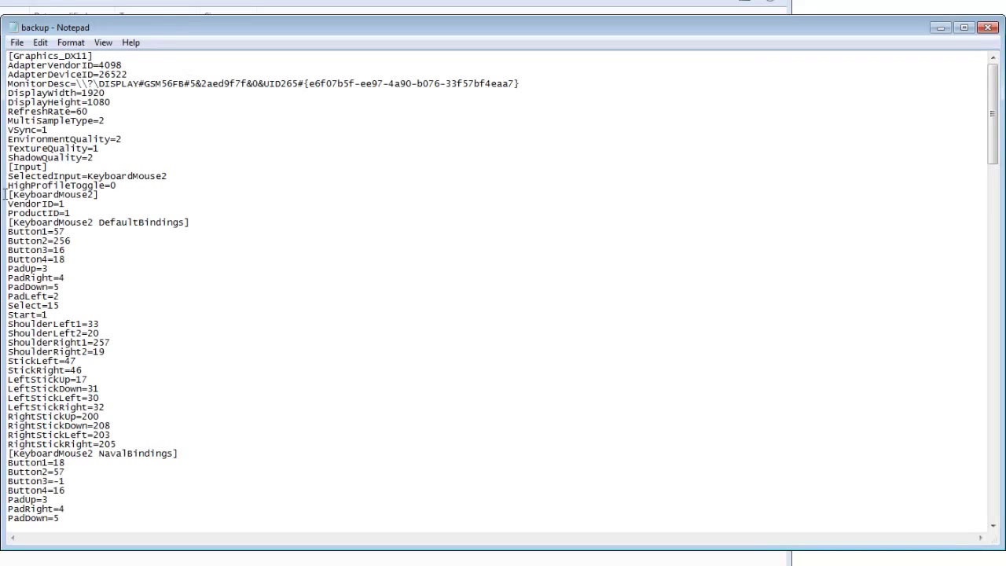
{"action": "left_click", "coordinate": [987, 30]}
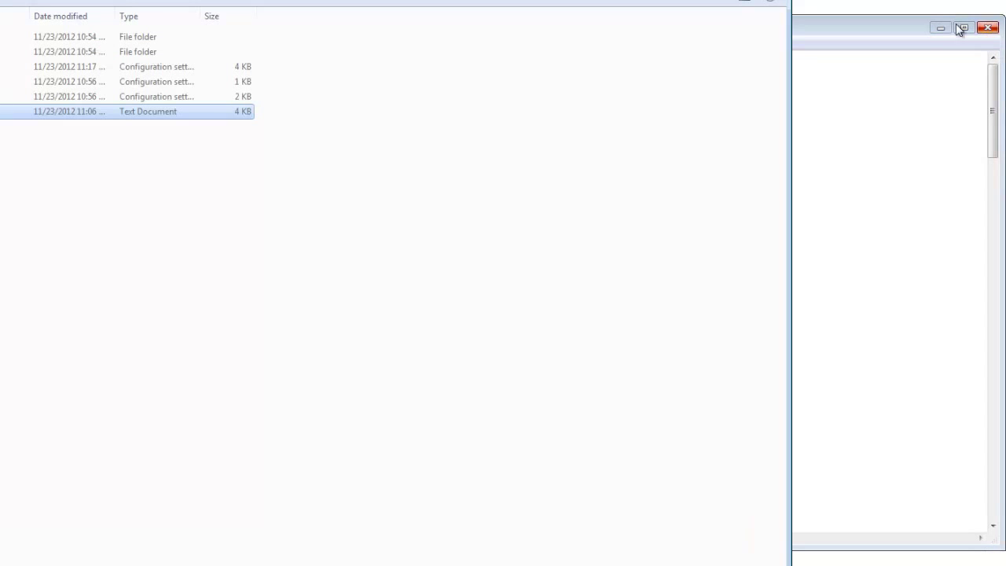
{"action": "left_click", "coordinate": [967, 29]}
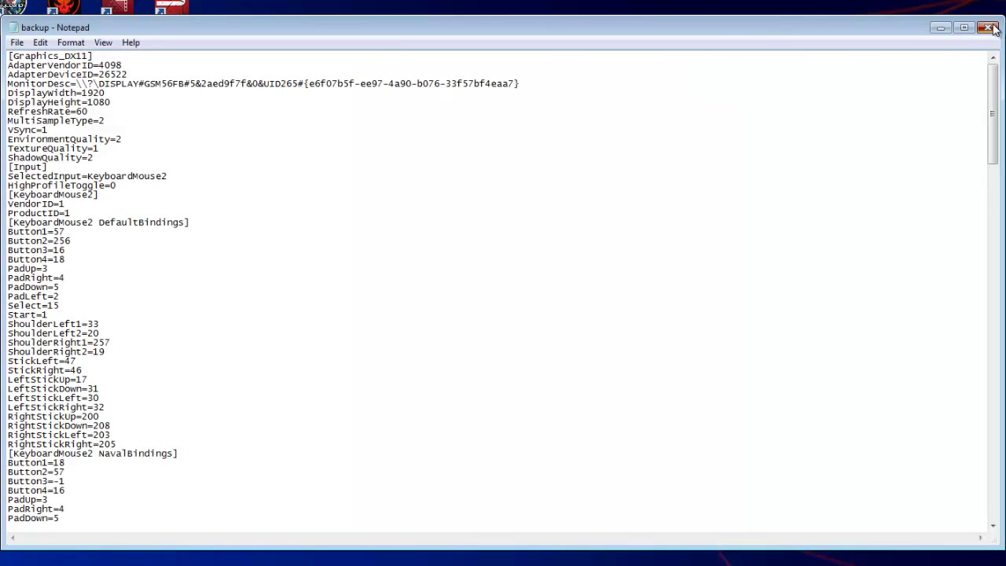
{"action": "left_click", "coordinate": [991, 28]}
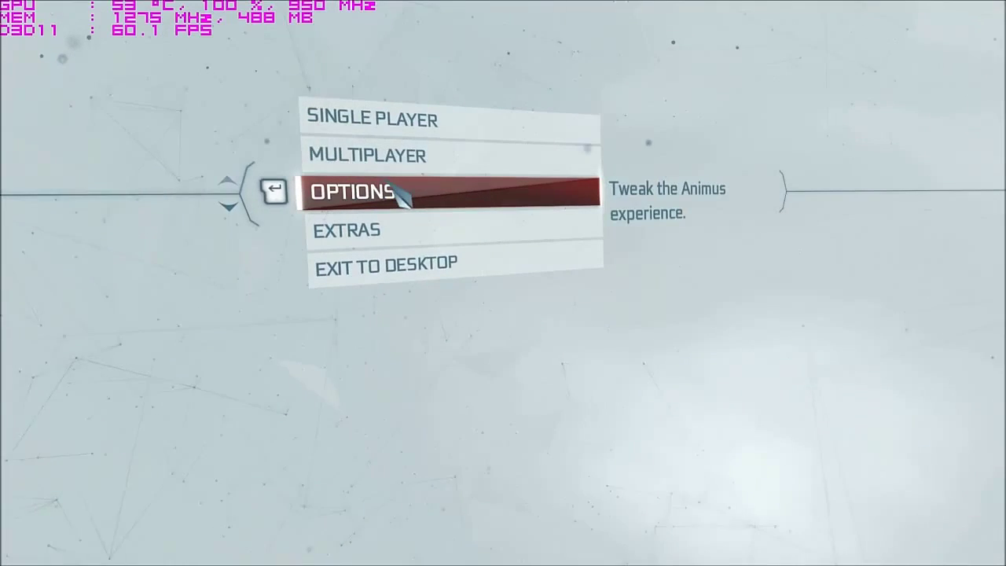
Open the options of Assassin's Creed III, view the entries down to Graphics, and leave the options.
{"action": "left_click", "coordinate": [375, 200]}
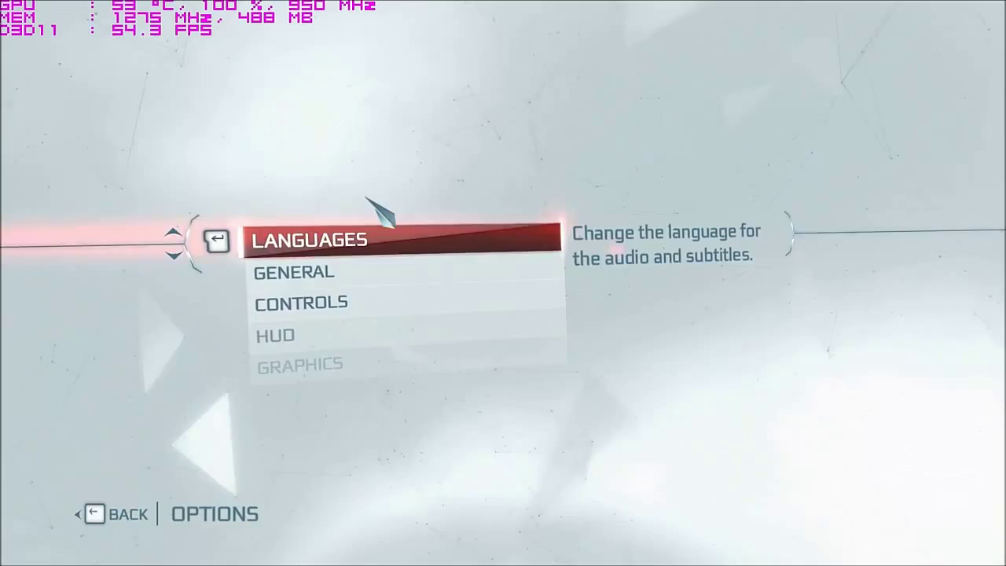
{"action": "scroll", "coordinate": [301, 289], "scroll_direction": "down", "scroll_amount": 3}
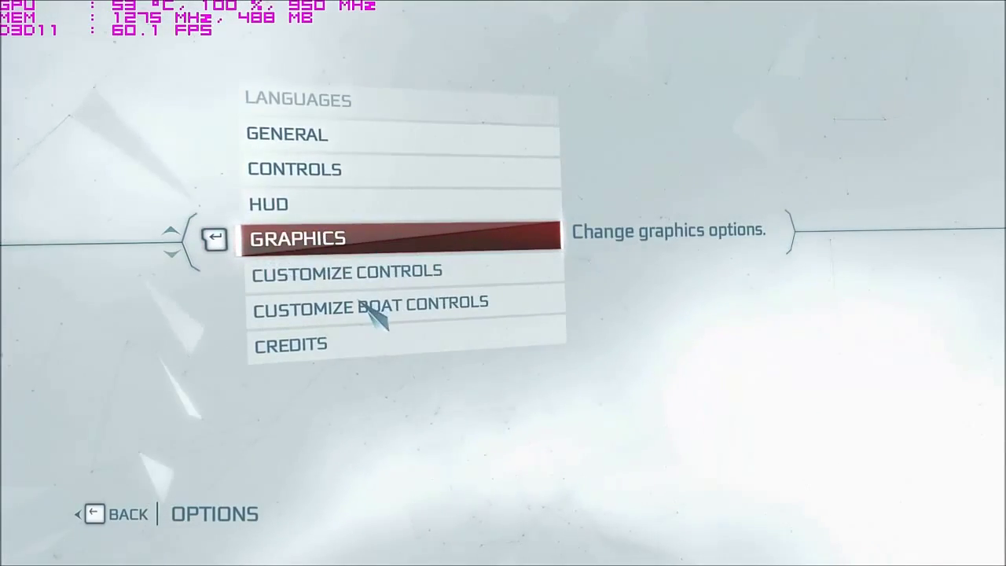
{"action": "key", "text": "Escape"}
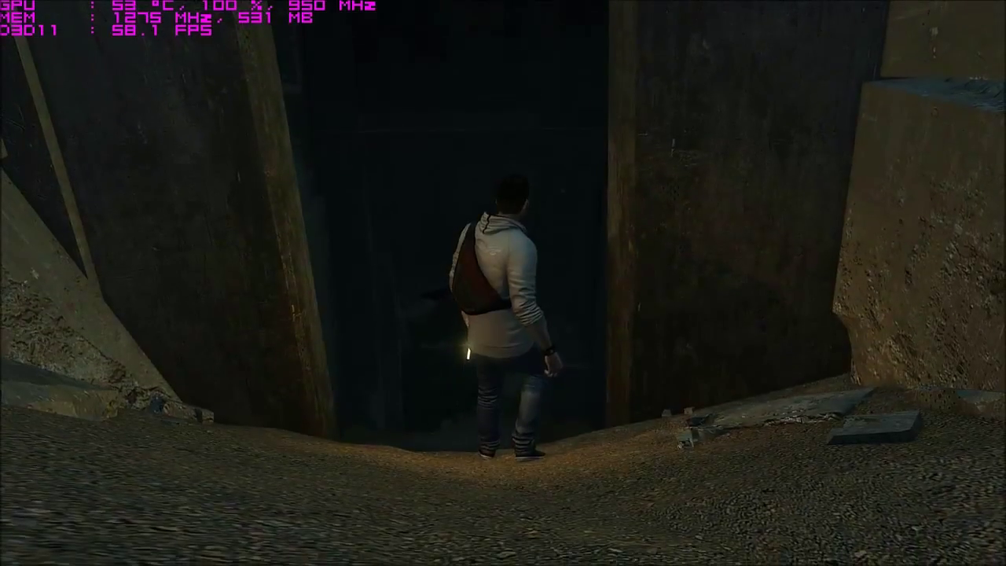
{"action": "key", "text": "w"}
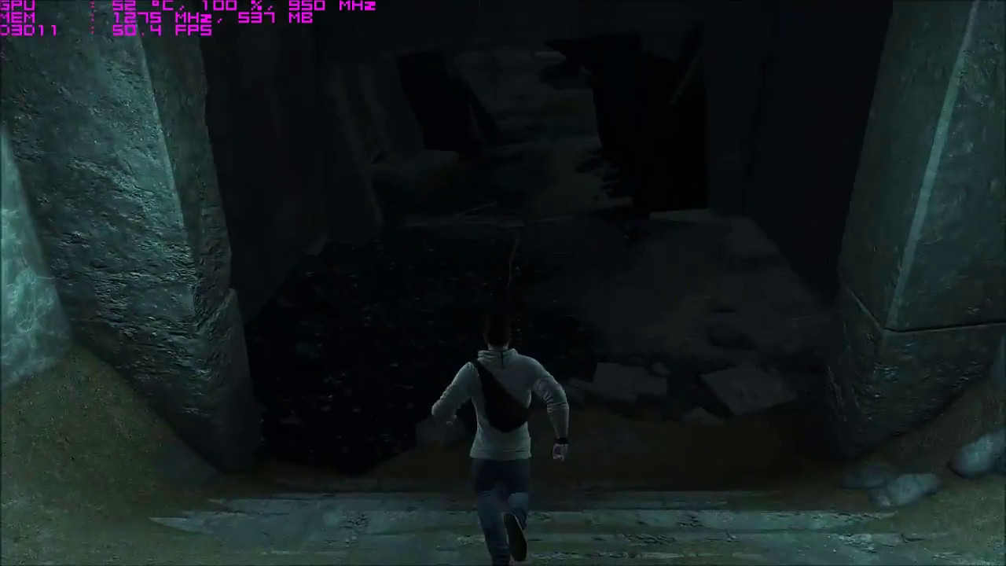
{"action": "key", "text": "w"}
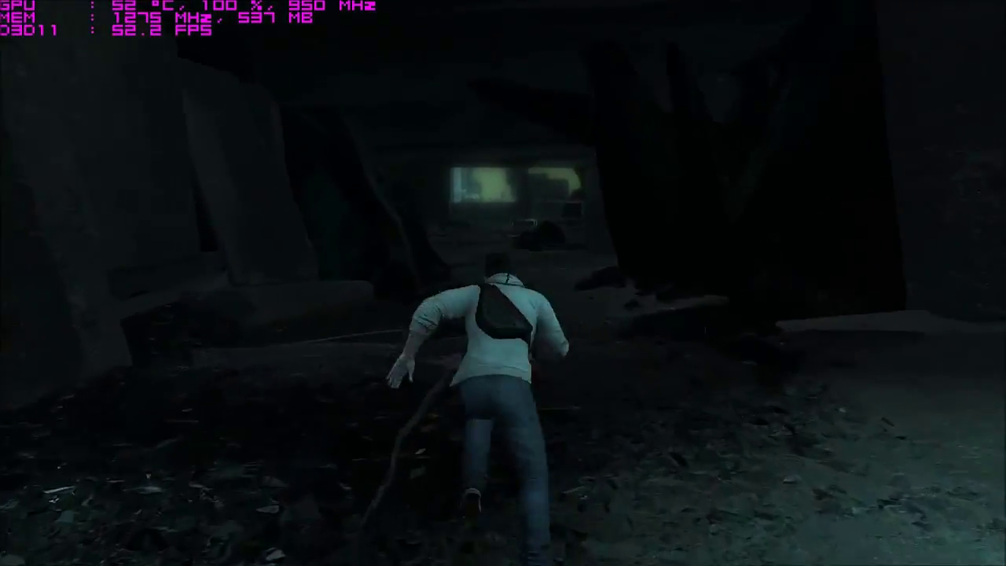
{"action": "key", "text": "w"}
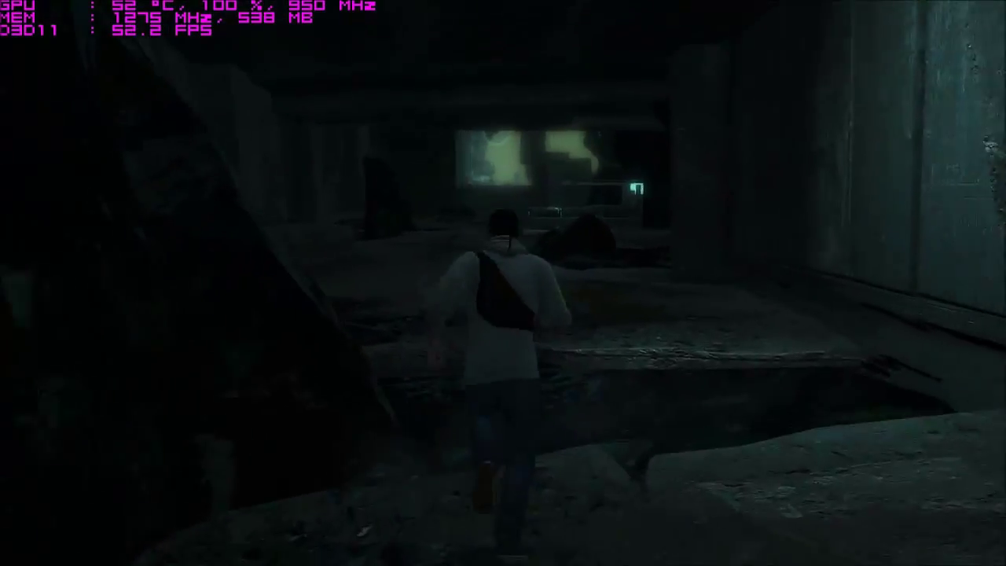
{"action": "key", "text": "w"}
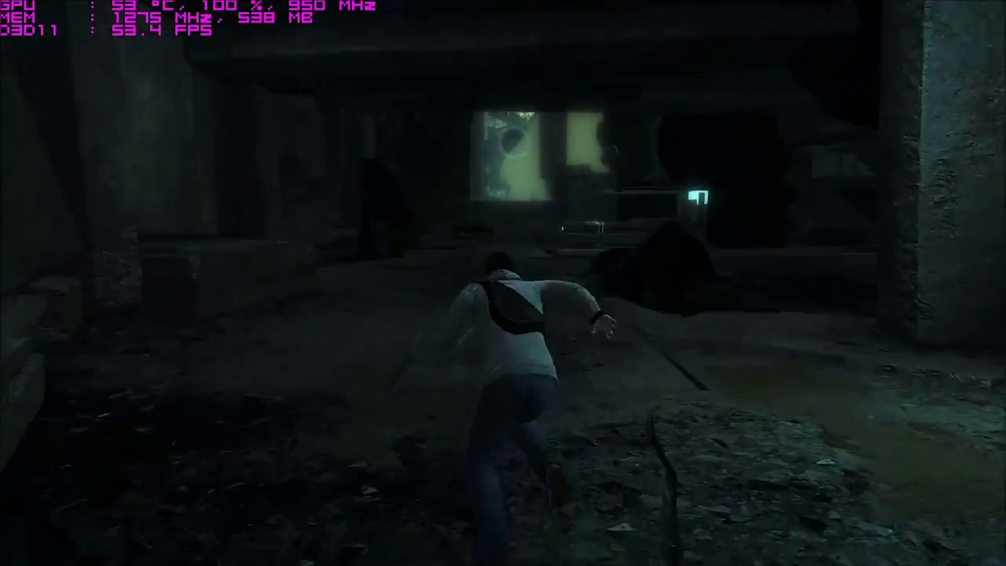
{"action": "key", "text": "w"}
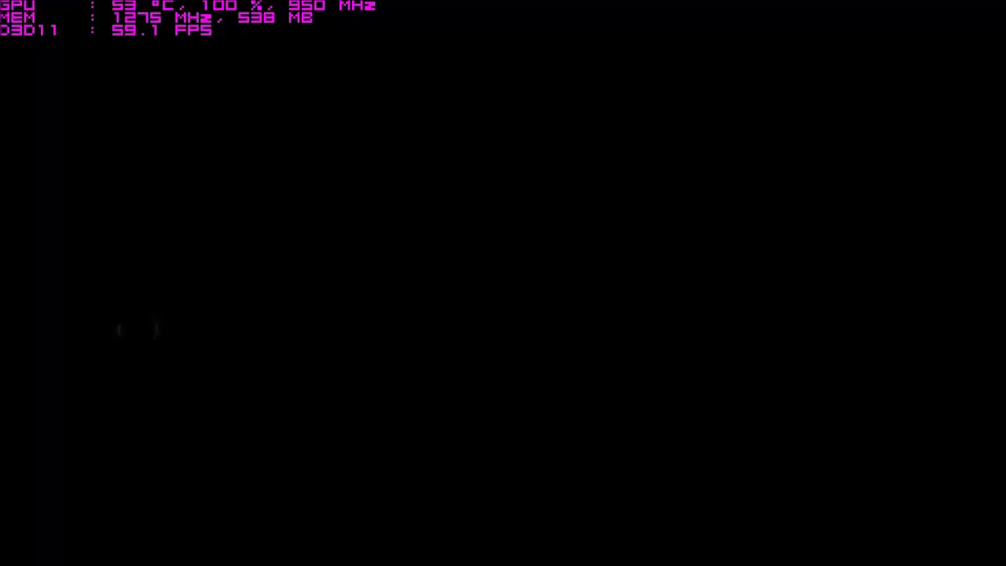